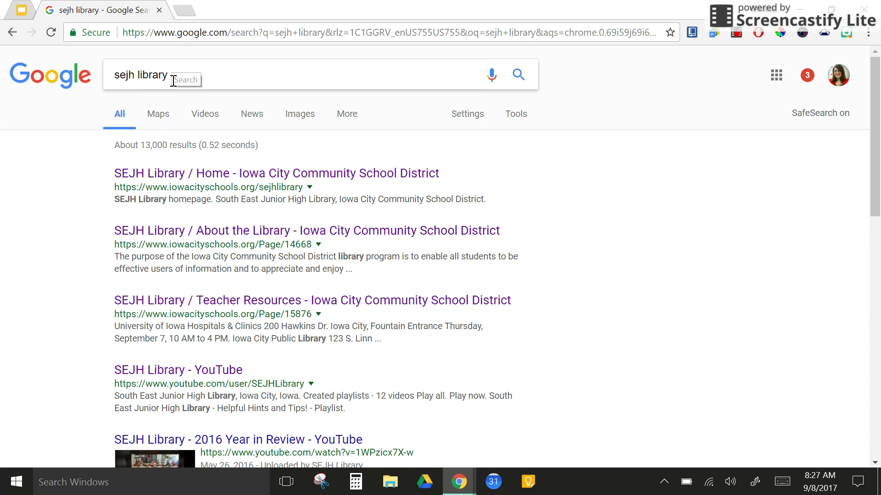
Open the SEJH Library home page, go to its Research page and launch EBSCOhost from the online resources.
left_click(132, 179)
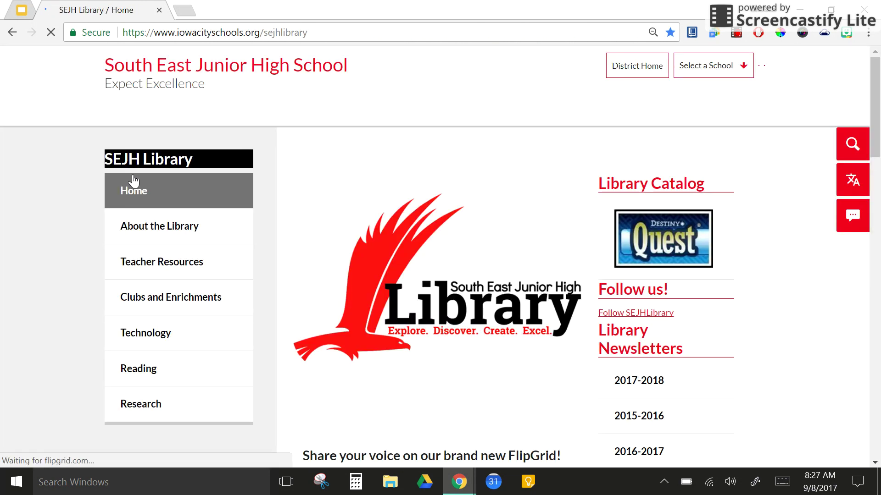
scroll(70, 321, "down", 3)
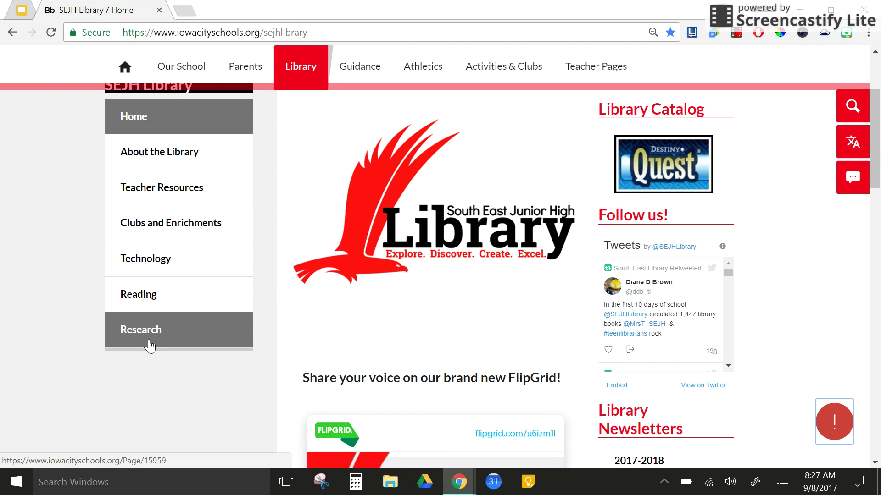
left_click(150, 341)
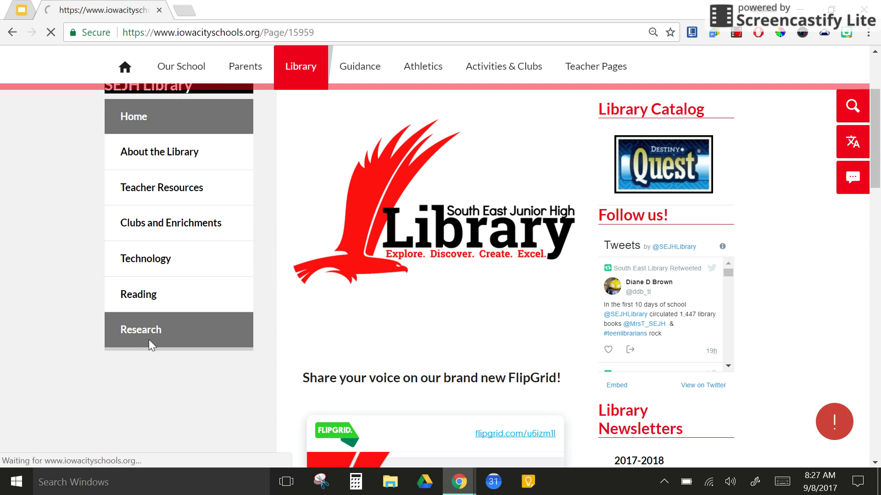
scroll(309, 405, "down", 3)
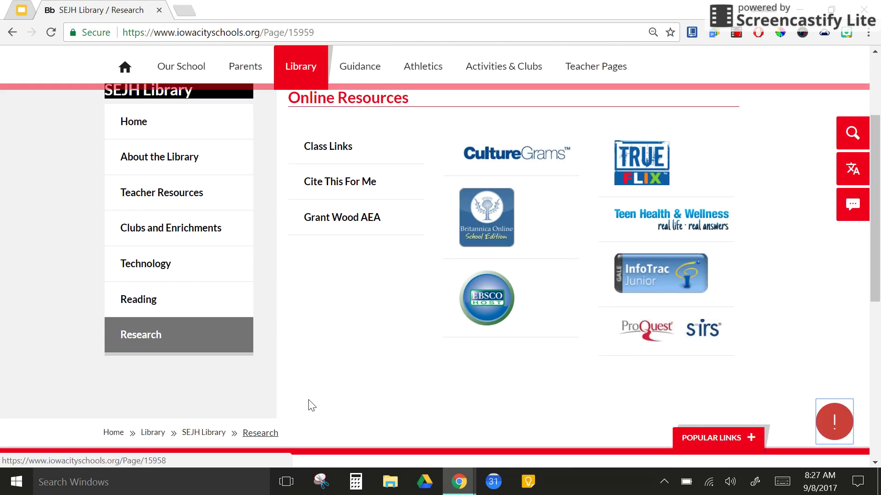
left_click(488, 304)
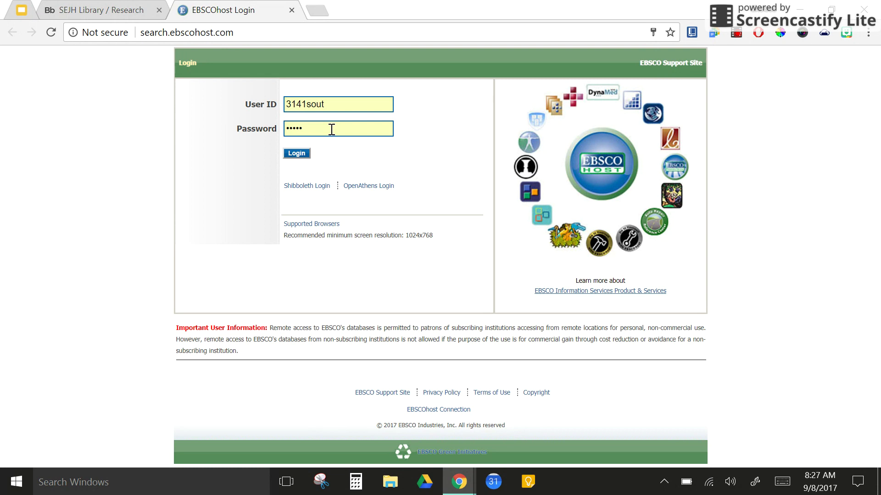
Log in to EBSCOhost with the prefilled credentials and open the Middle Search Plus database in the Middle School Magazine Collection.
left_click(298, 154)
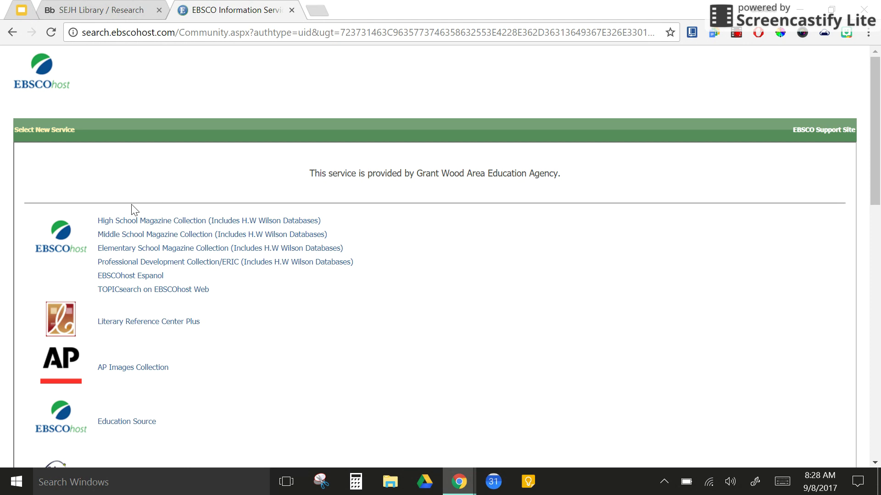
left_click(113, 237)
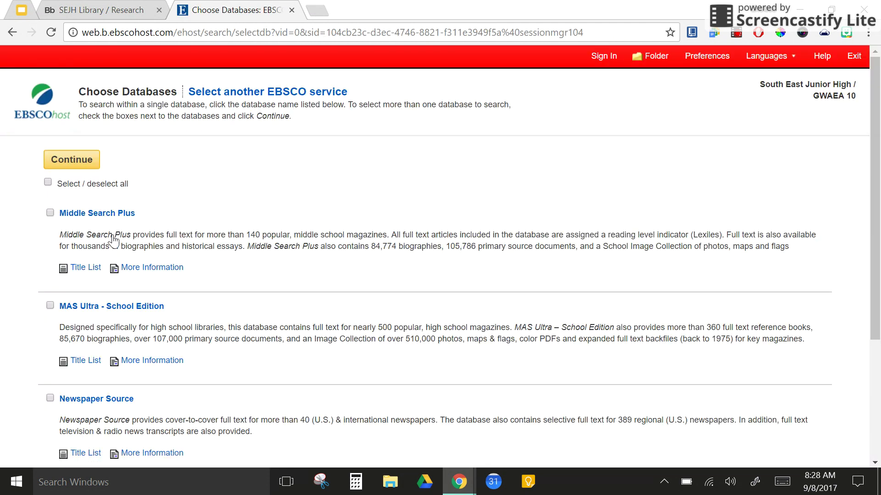
left_click(77, 215)
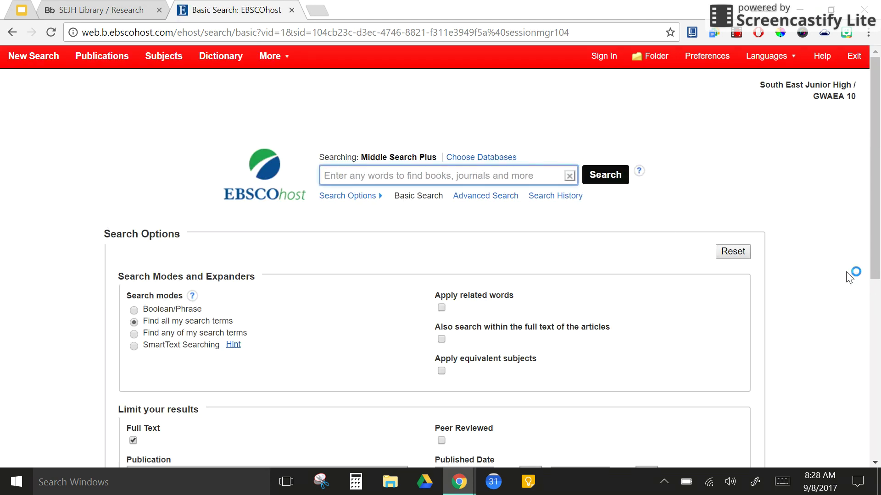
Review the search options, keeping the Full Text limiter on, and search Middle Search Plus for "solar eclipse".
scroll(842, 273, "down", 1)
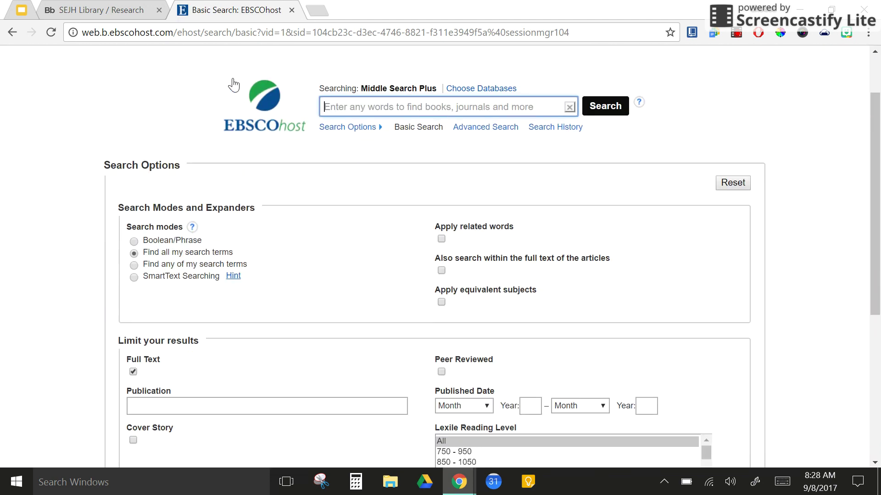
scroll(821, 273, "down", 1)
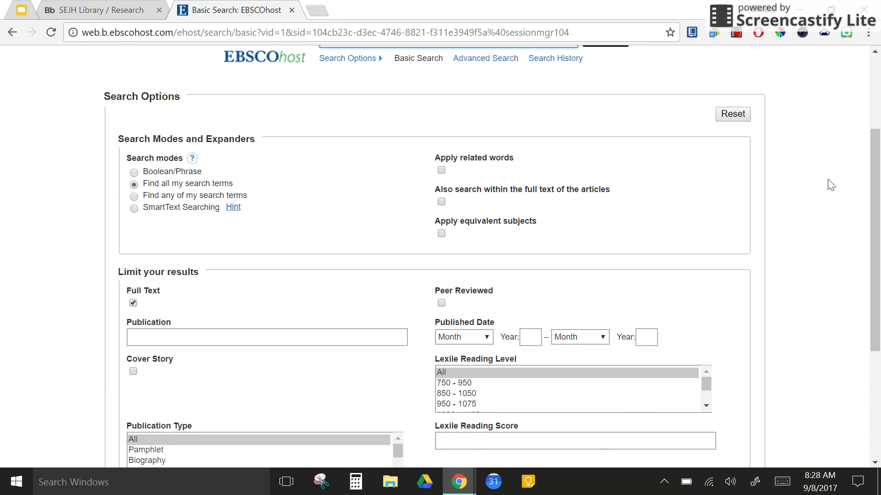
scroll(828, 184, "down", 3)
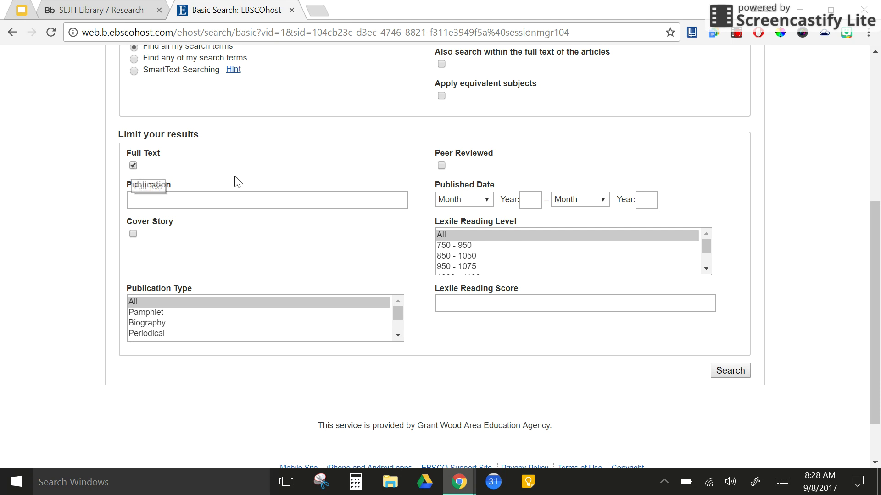
scroll(360, 189, "up", 2)
scroll(360, 186, "up", 5)
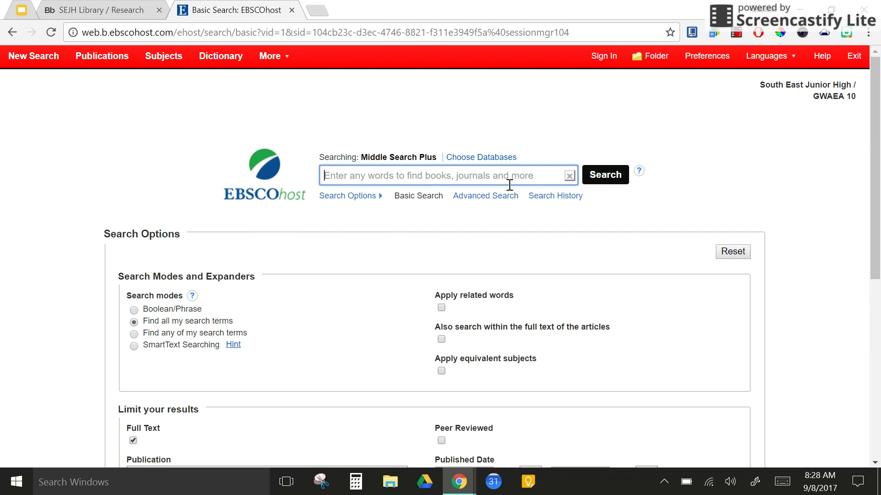
type("solar eclipse")
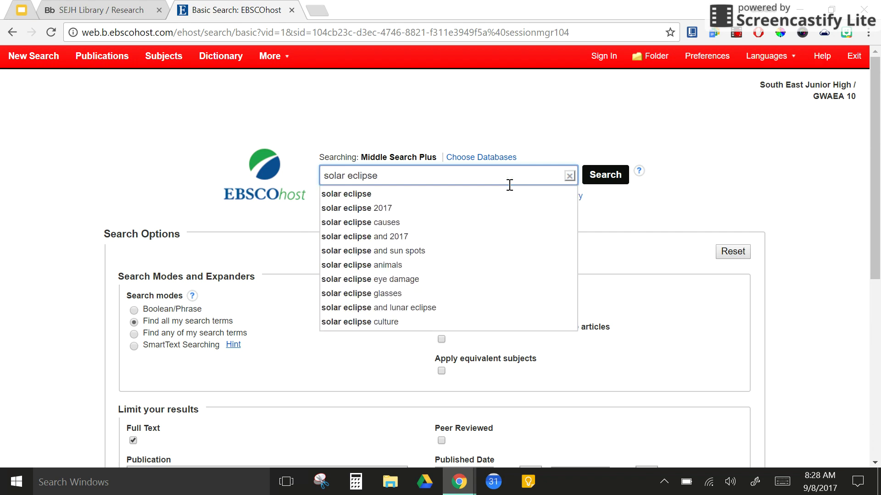
key("Return")
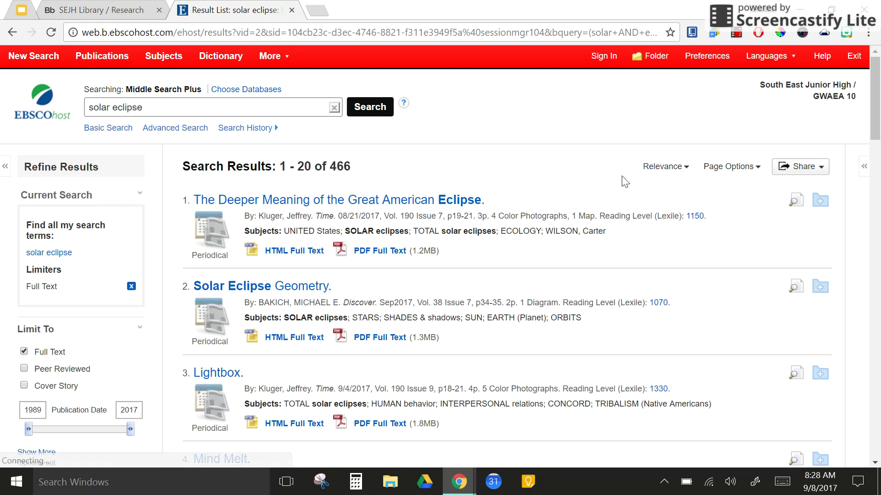
Limit the search results to publication dates from 2014 to 2017.
left_click_drag(329, 171, 359, 179)
left_click(374, 176)
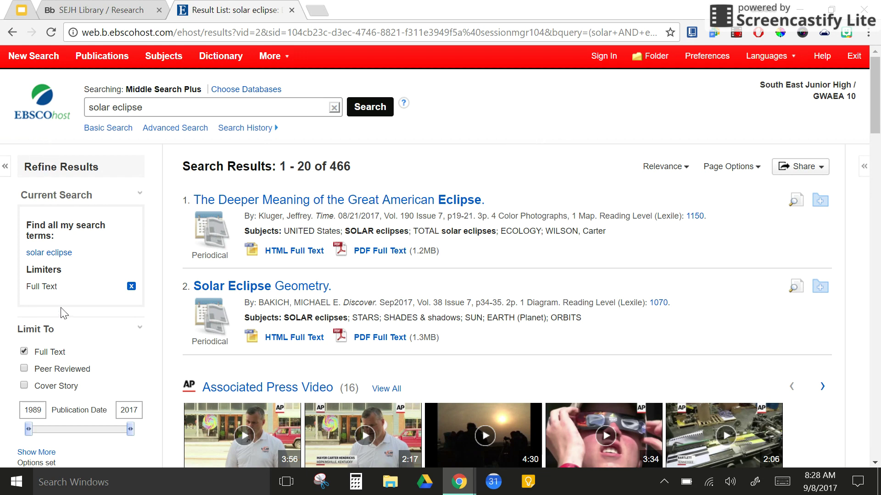
scroll(110, 349, "down", 2)
scroll(127, 413, "down", 3)
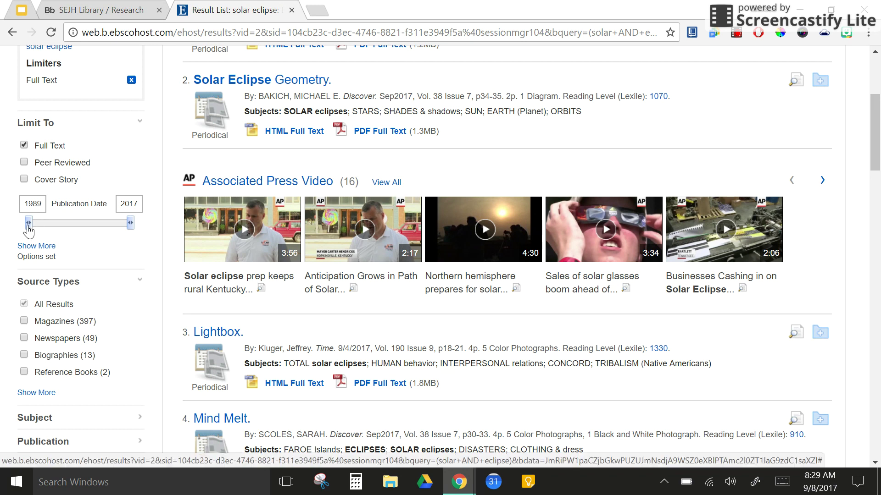
left_click_drag(28, 226, 119, 228)
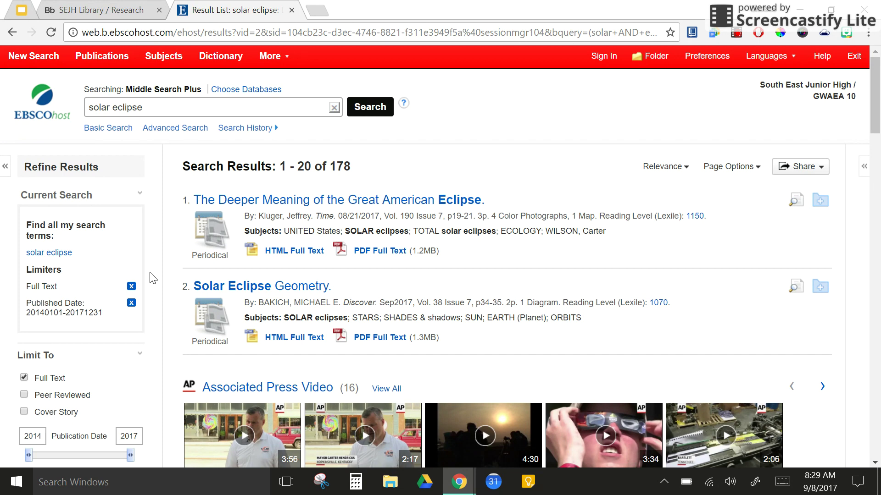
Restrict the results' source types to Magazines.
scroll(150, 268, "down", 6)
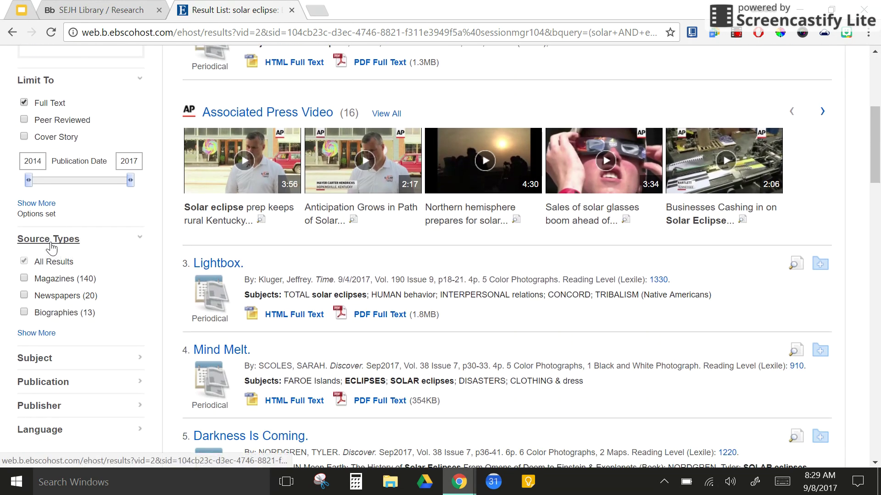
scroll(148, 300, "down", 1)
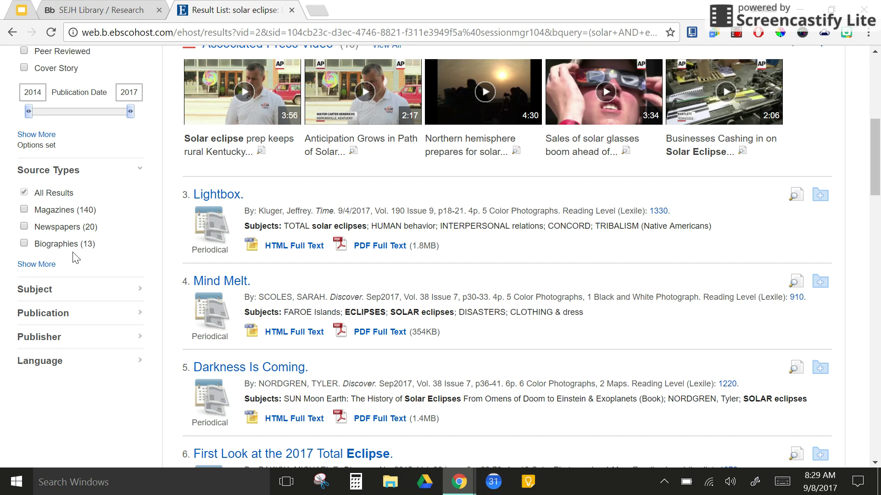
left_click(26, 210)
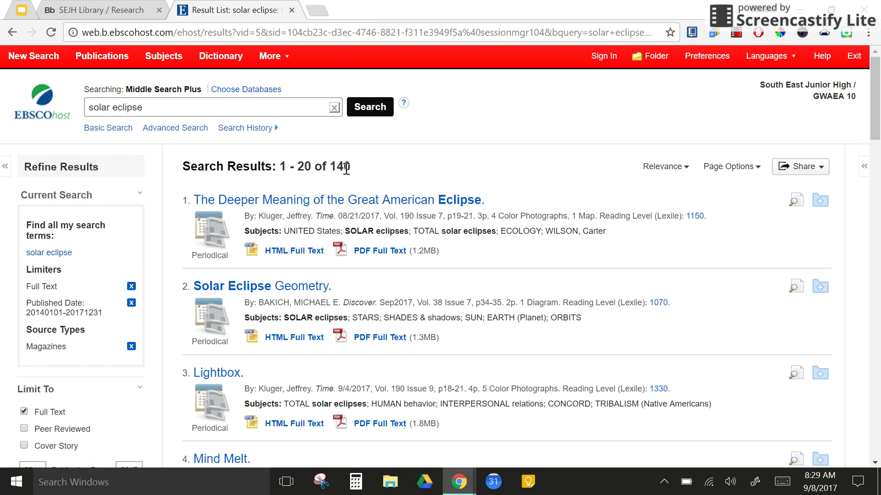
Narrow the magazine results to the subject "total solar eclipses".
left_click_drag(329, 167, 363, 170)
left_click(375, 174)
scroll(156, 328, "down", 6)
scroll(155, 331, "down", 3)
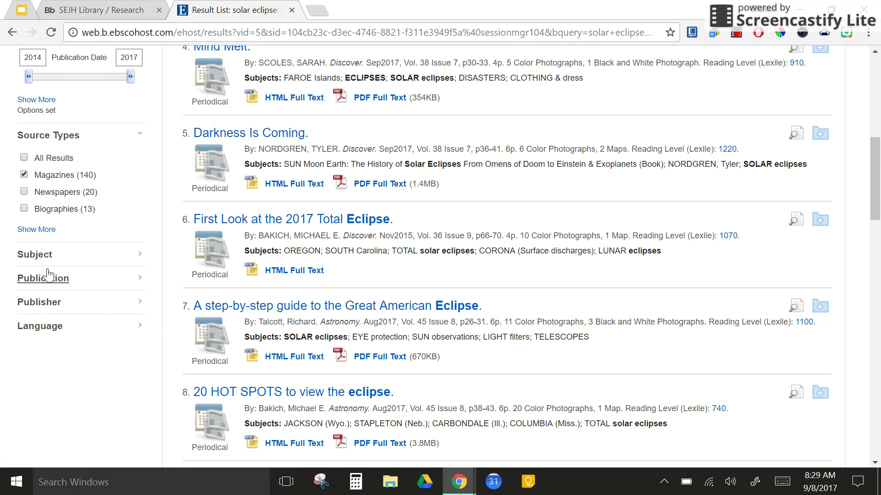
scroll(37, 255, "down", 2)
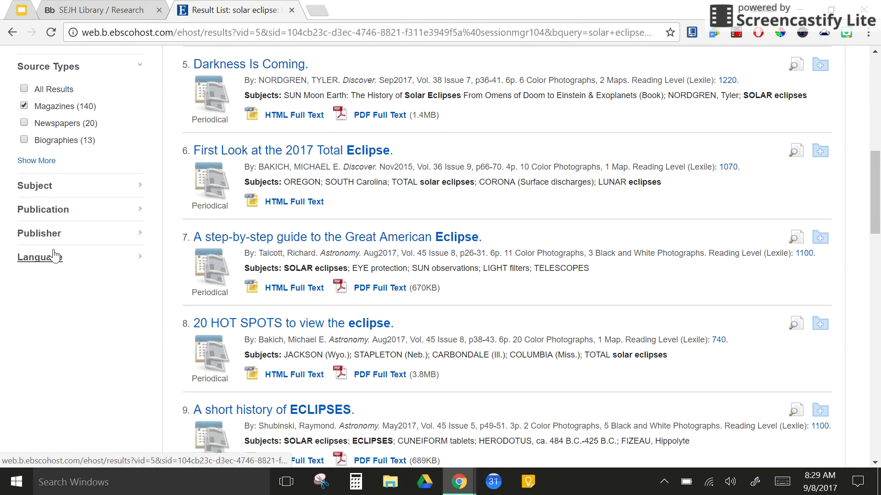
left_click(138, 188)
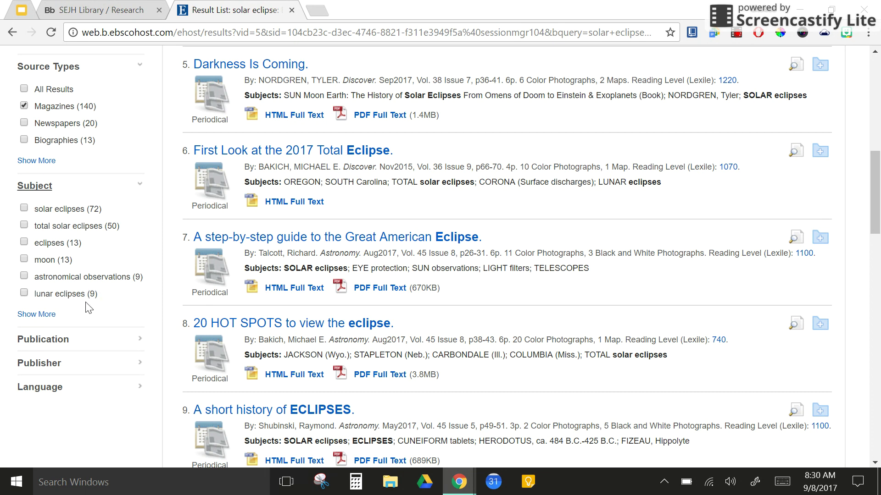
left_click(24, 225)
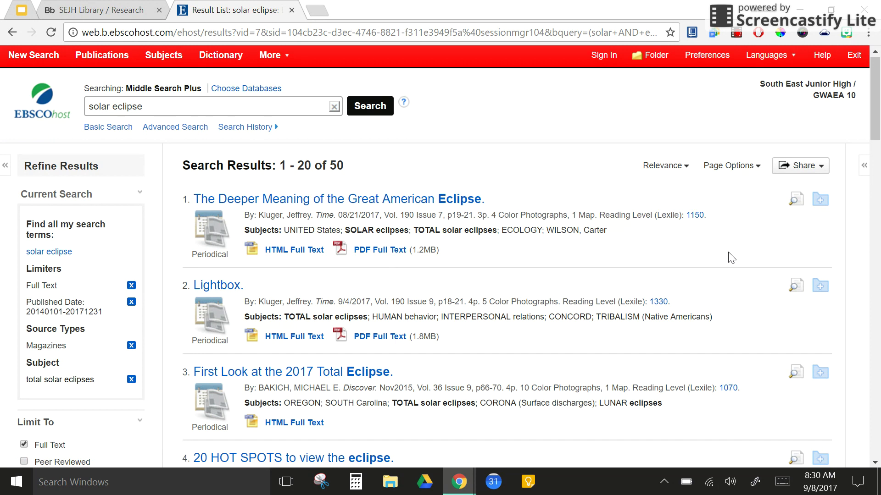
Open the Lexile reading level guide from the first result, check its grade-band table and close the guide.
scroll(731, 260, "down", 1)
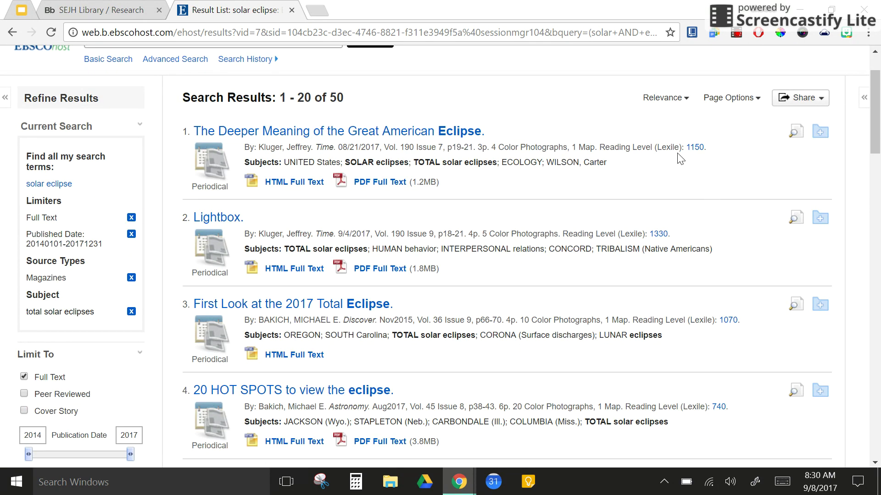
left_click_drag(656, 153, 714, 156)
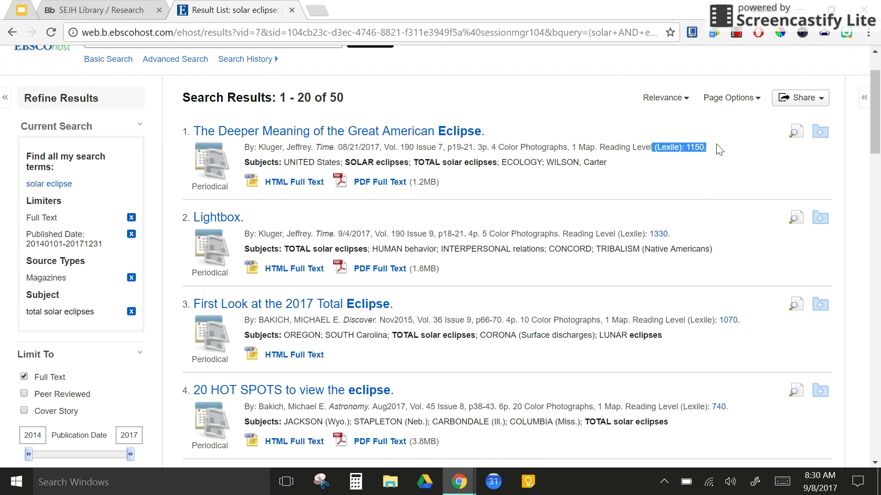
left_click(719, 150)
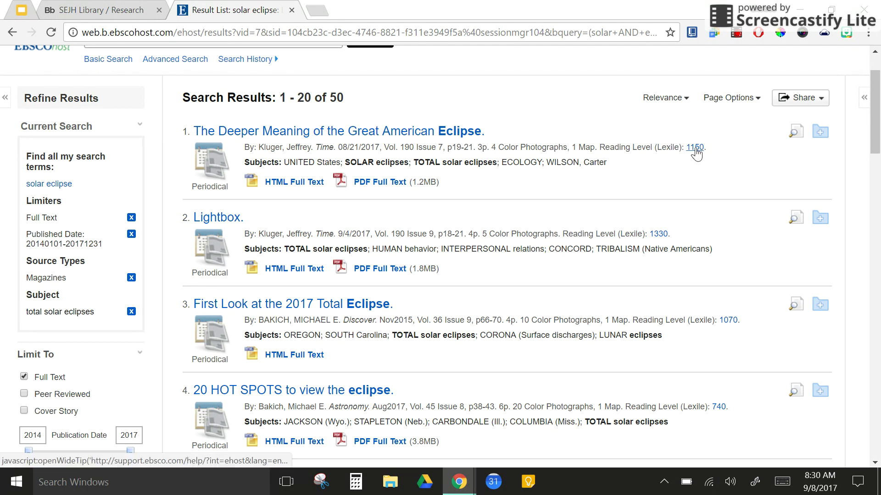
left_click(695, 147)
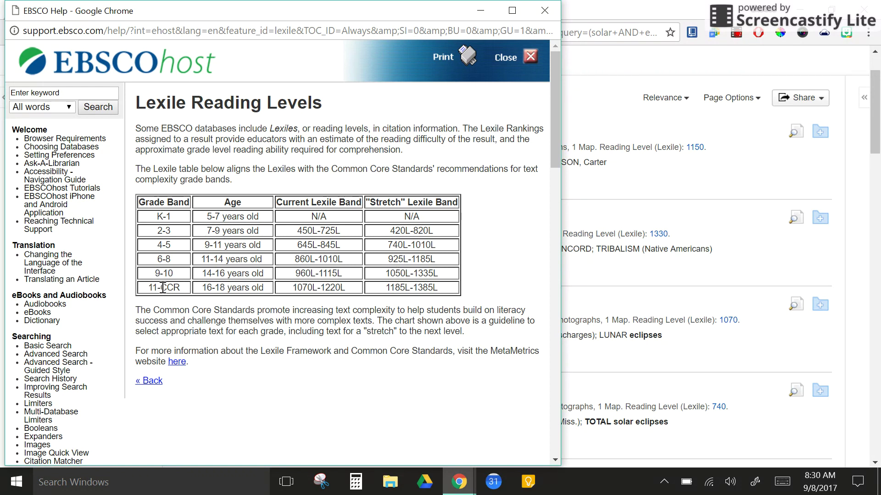
left_click(543, 9)
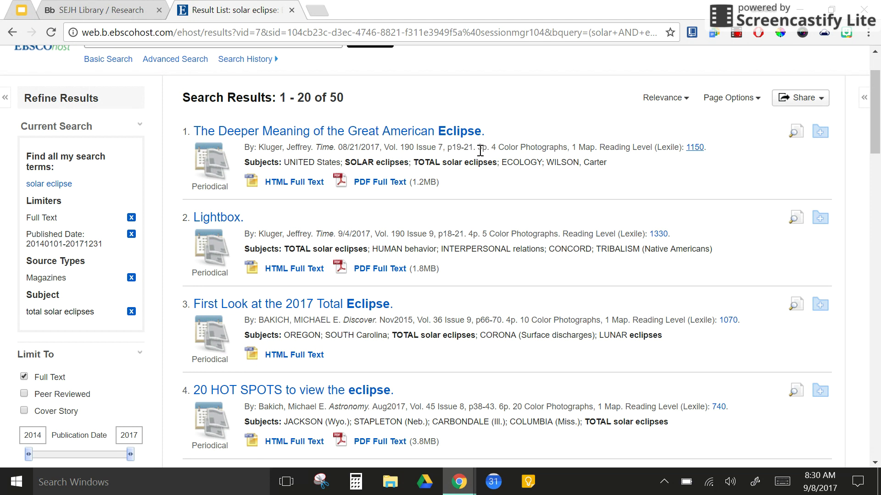
Examine the page counts, Lexile reading levels and titles of the filtered results down to the tenth article.
left_click_drag(478, 151, 489, 152)
left_click(639, 184)
scroll(472, 239, "down", 1)
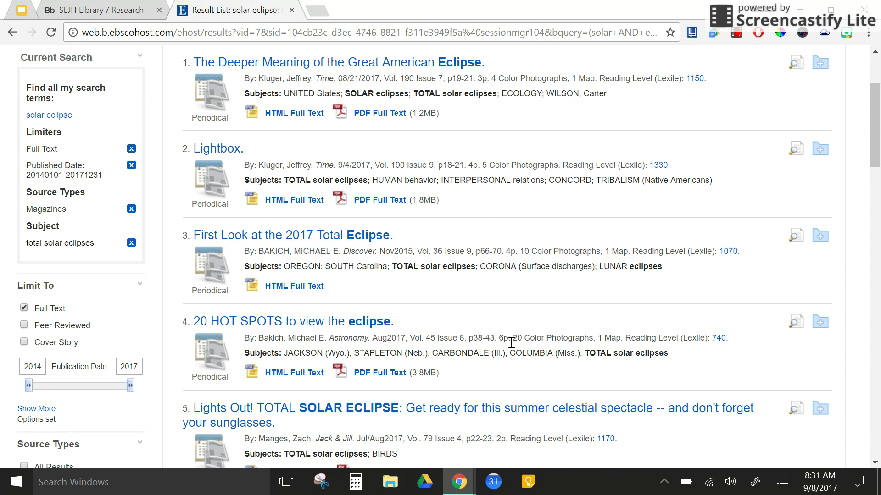
scroll(704, 367, "down", 1)
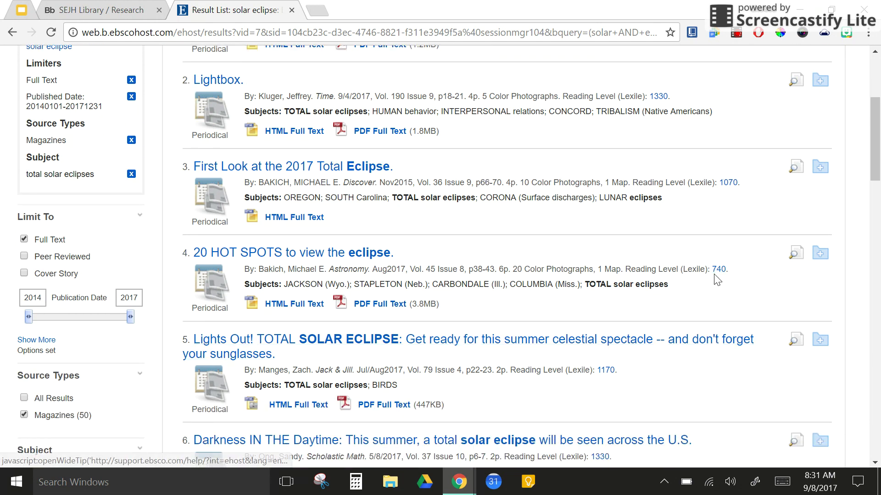
scroll(717, 279, "down", 1)
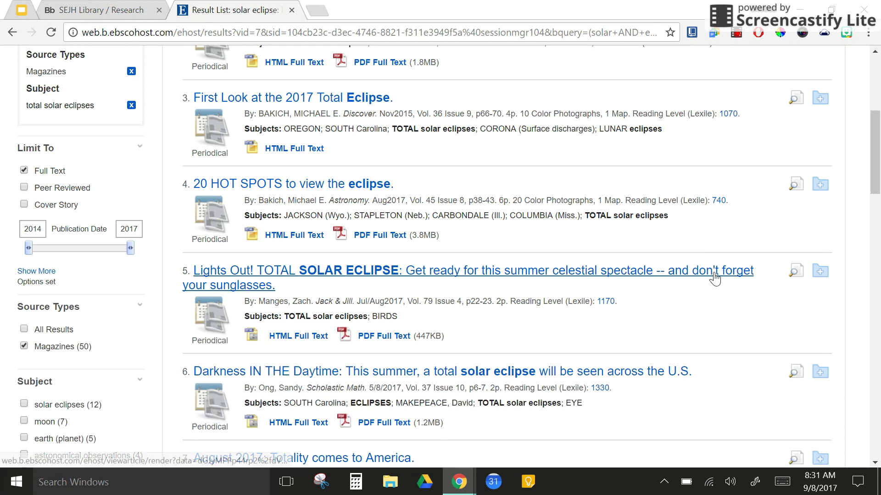
scroll(717, 278, "down", 1)
scroll(717, 278, "down", 1)
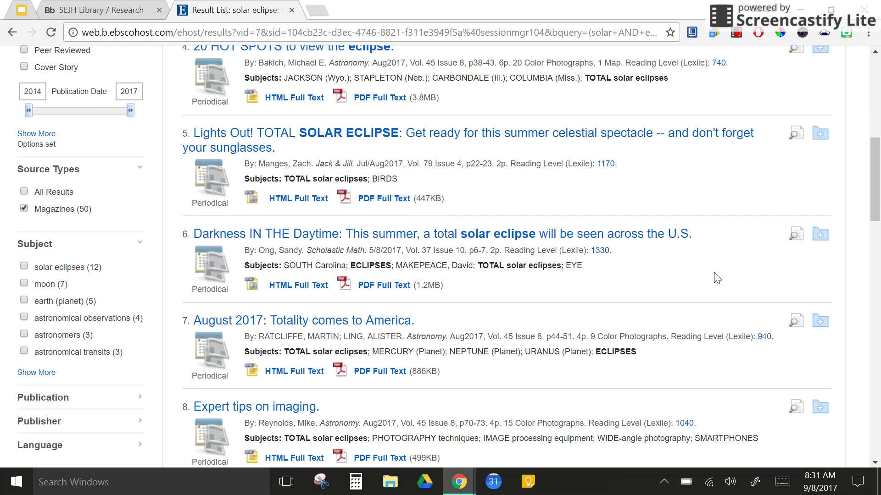
scroll(717, 278, "down", 2)
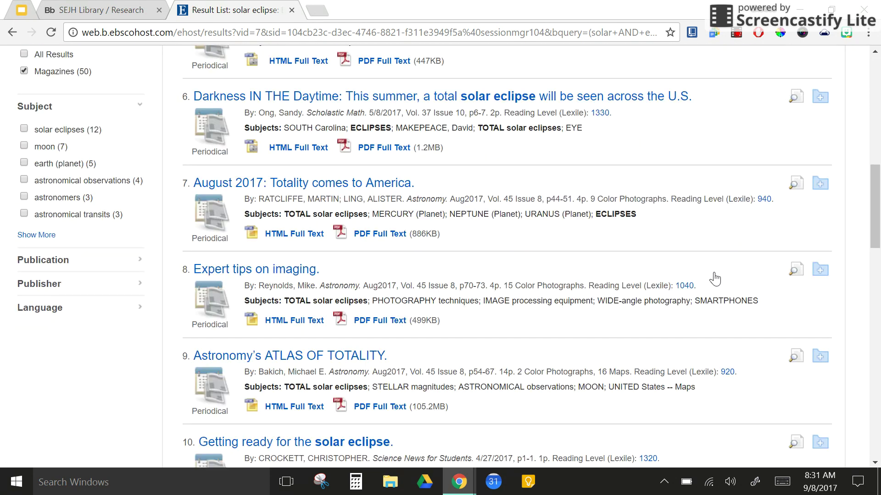
scroll(715, 279, "down", 1)
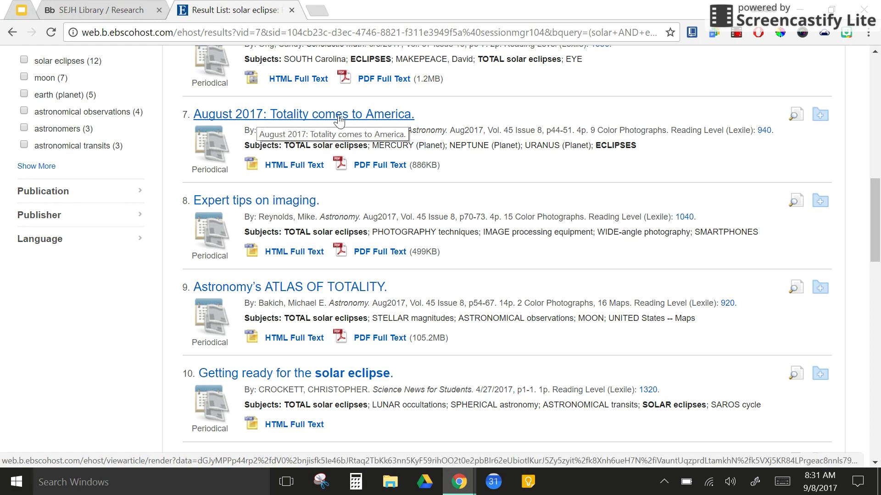
Open the article "August 2017: Totality comes to America." and review its detailed record, highlighting the record details and the abstract label.
left_click(368, 120)
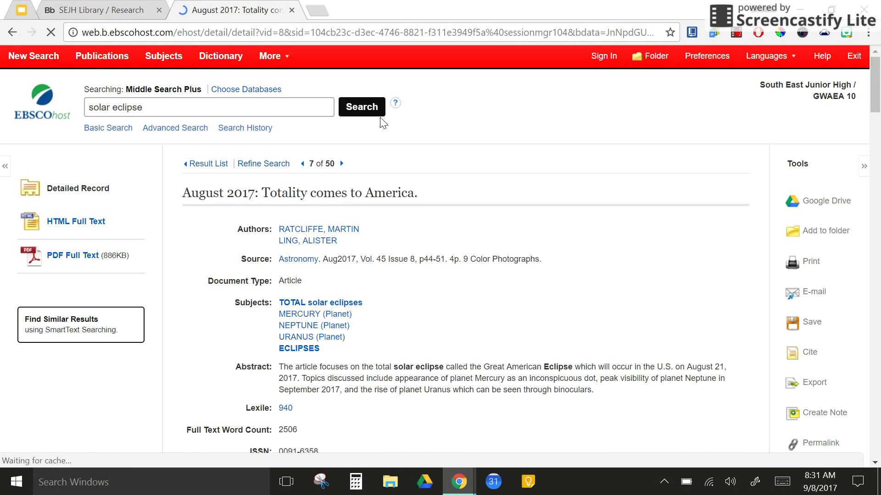
scroll(635, 197, "down", 1)
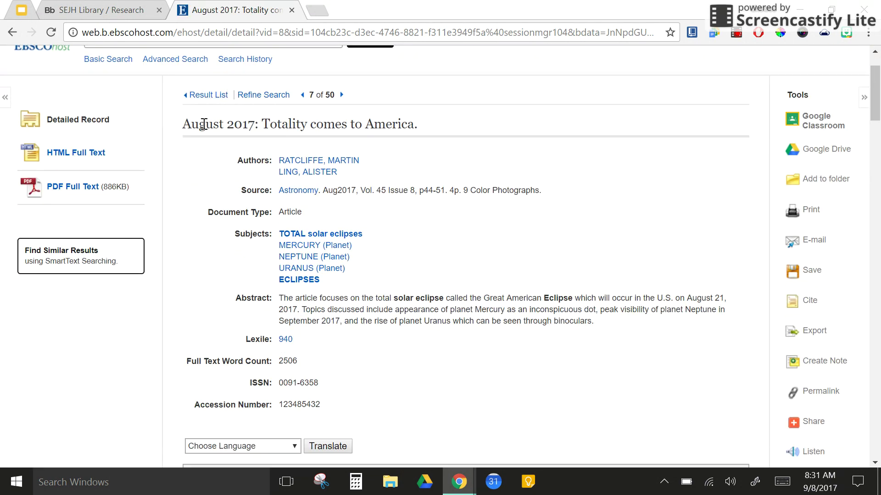
left_click_drag(184, 124, 544, 425)
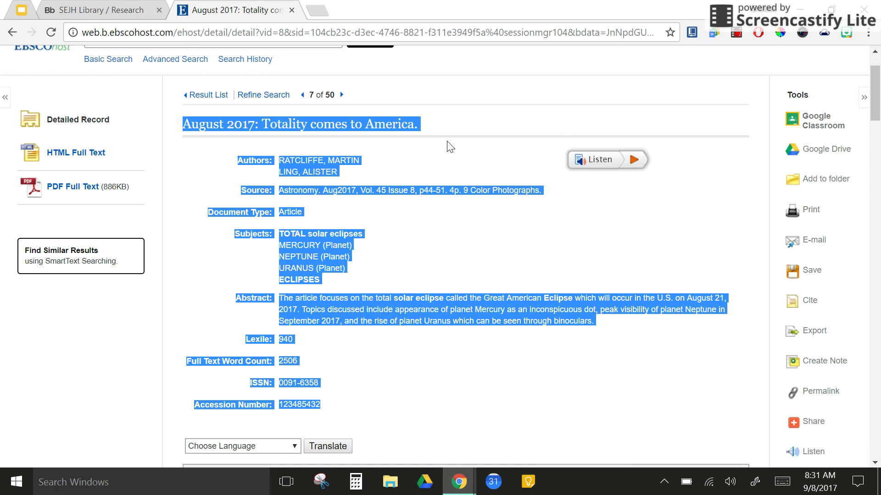
left_click(182, 124)
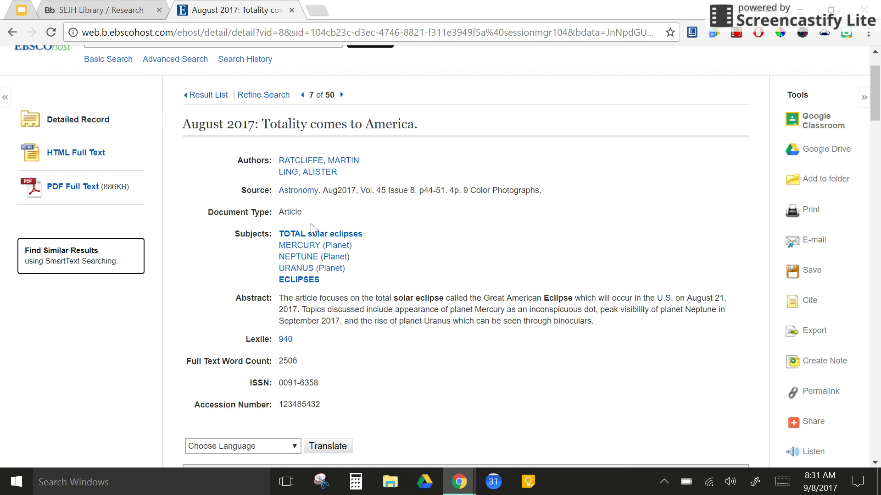
left_click_drag(235, 298, 262, 300)
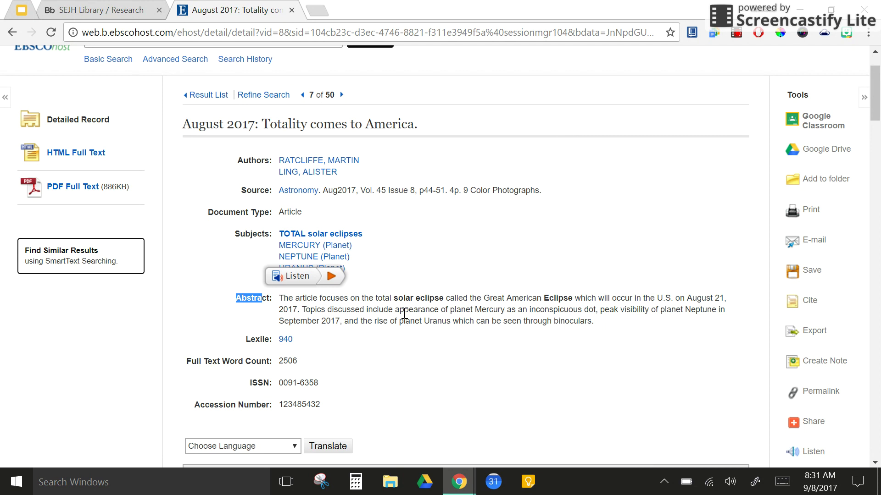
left_click(433, 289)
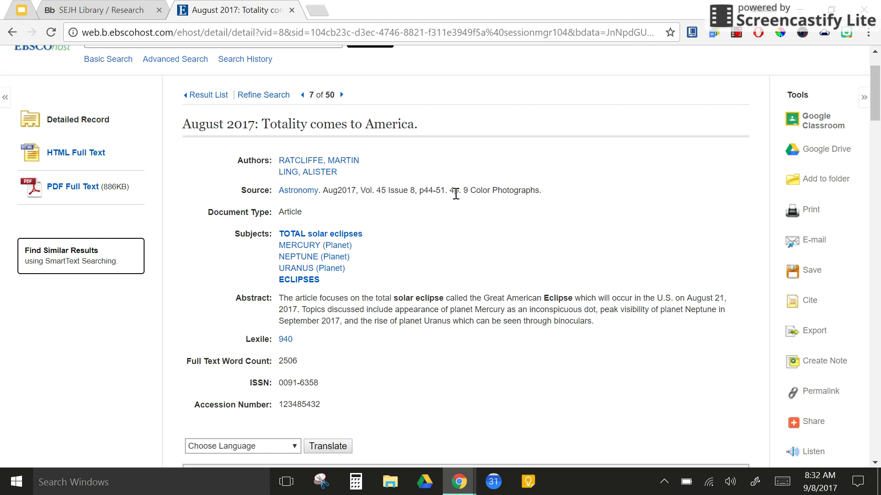
Skim the article's full text below the record through the comet and asteroid sections, and return to its beginning.
scroll(457, 202, "down", 2)
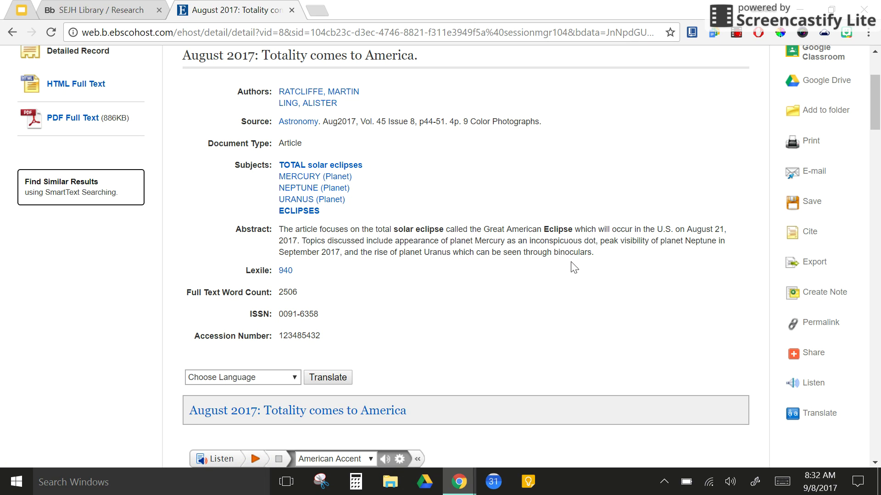
scroll(577, 238, "down", 7)
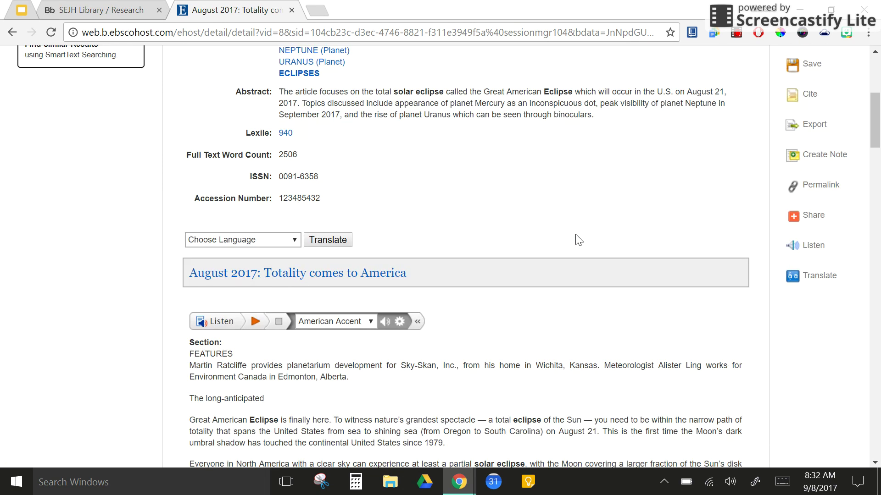
scroll(253, 390, "down", 18)
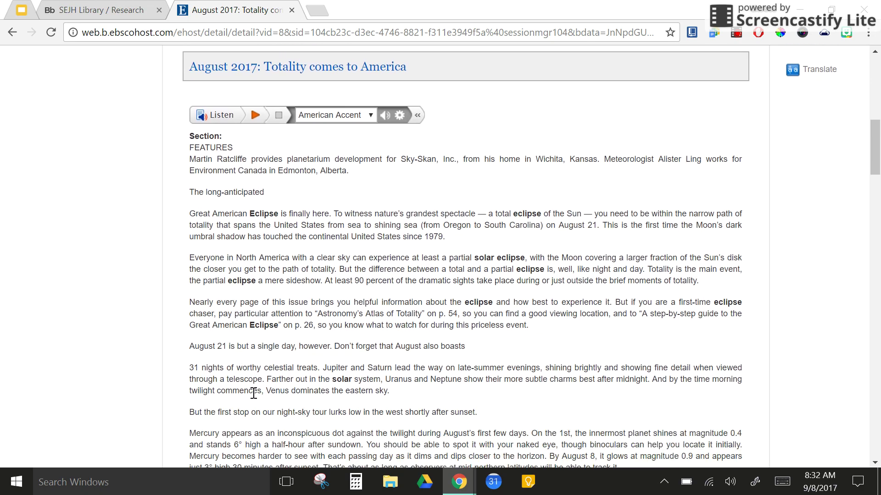
scroll(277, 385, "down", 15)
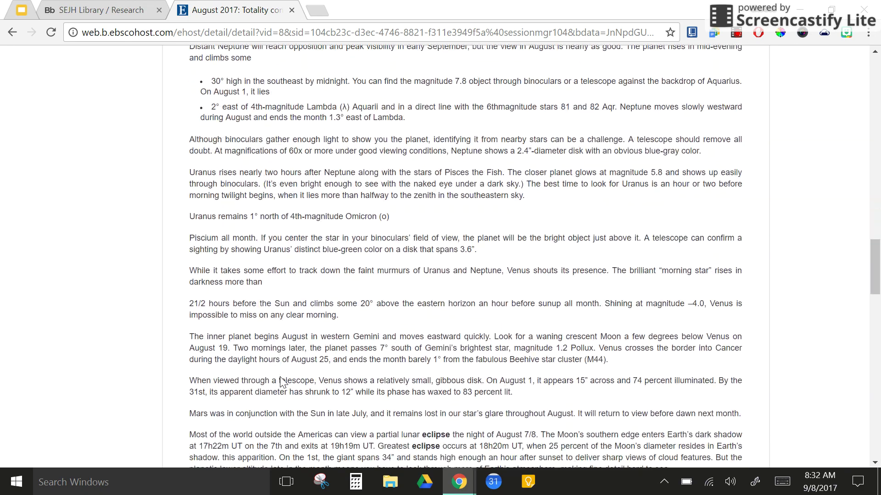
scroll(281, 377, "down", 14)
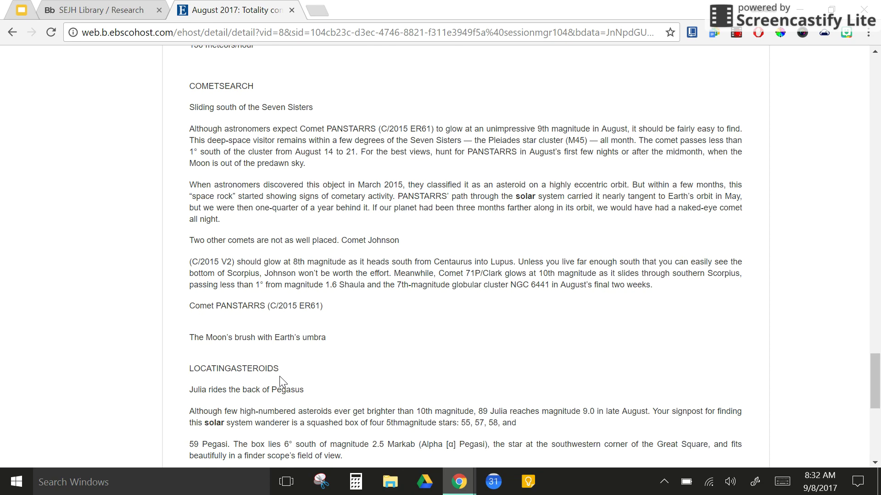
scroll(284, 380, "up", 5)
scroll(321, 374, "up", 20)
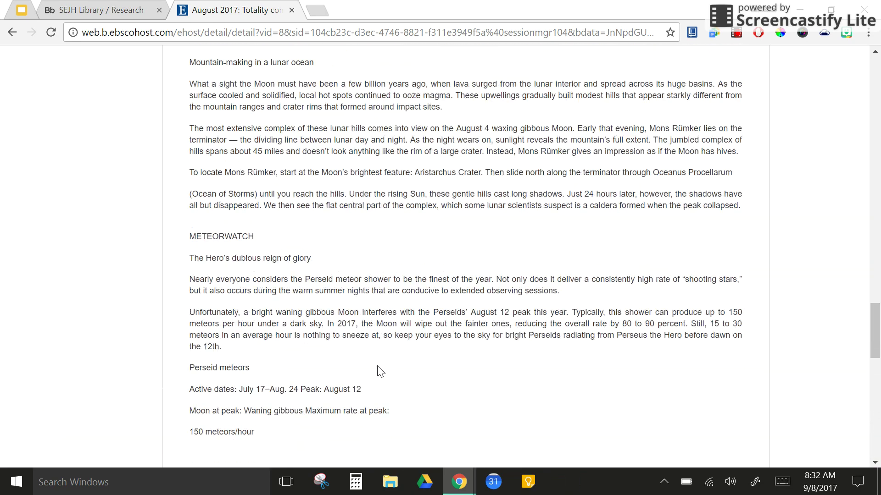
scroll(367, 360, "down", 5)
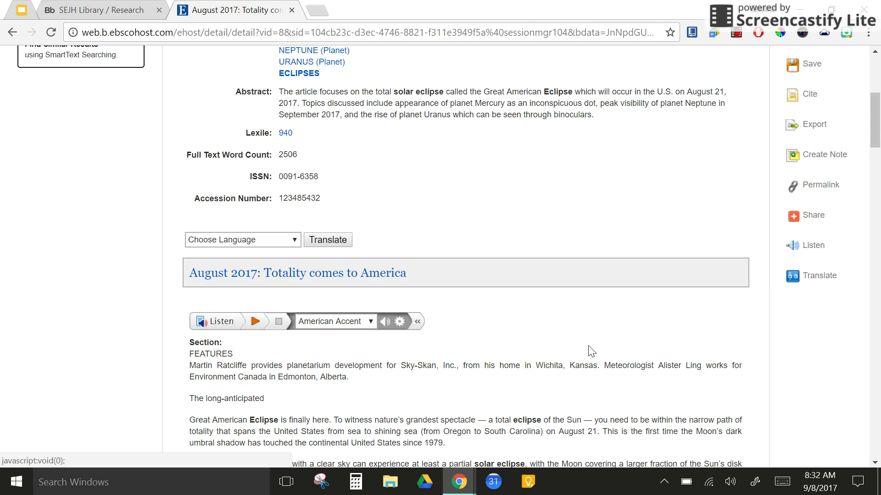
Check the list of languages offered for translating the article and close it without choosing one.
scroll(605, 328, "up", 2)
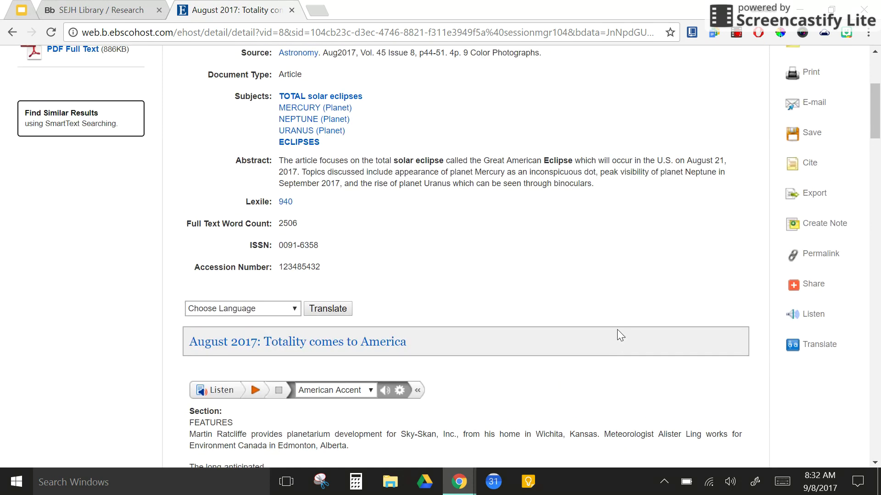
left_click(297, 309)
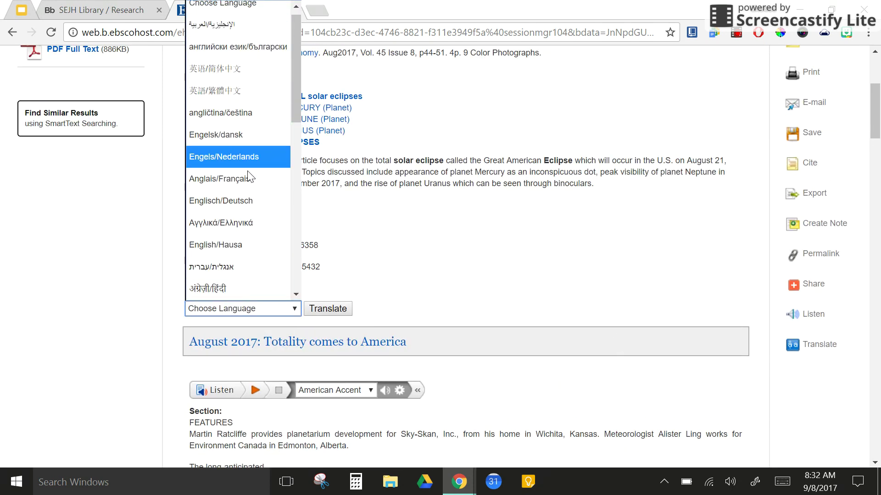
left_click(443, 271)
scroll(674, 288, "up", 3)
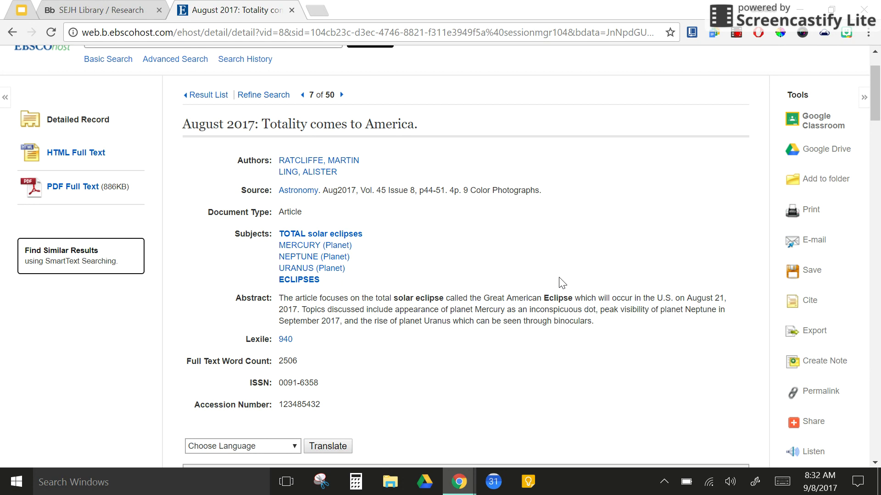
Open the article's citation formats and select the complete MLA Works Cited entry.
scroll(711, 150, "down", 2)
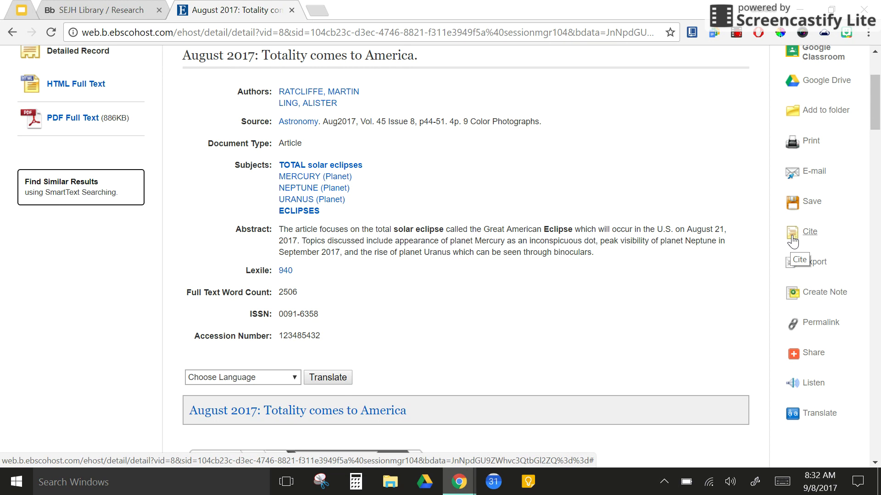
left_click(810, 238)
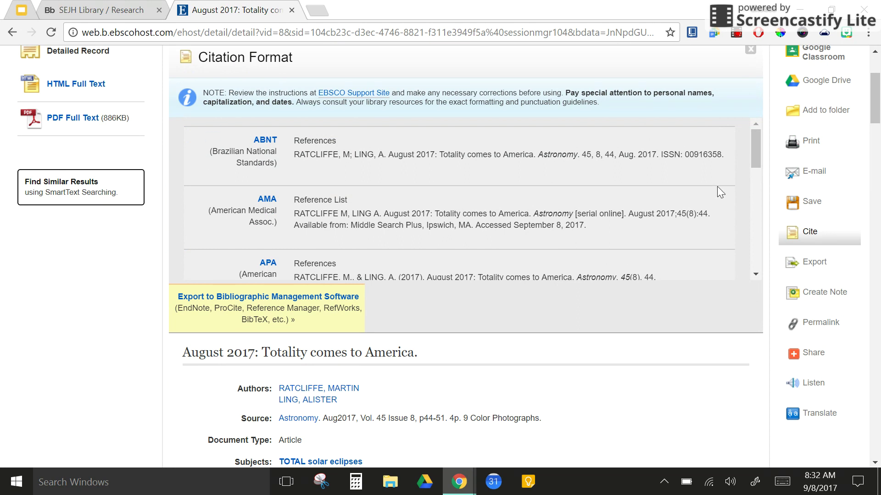
left_click_drag(754, 139, 761, 227)
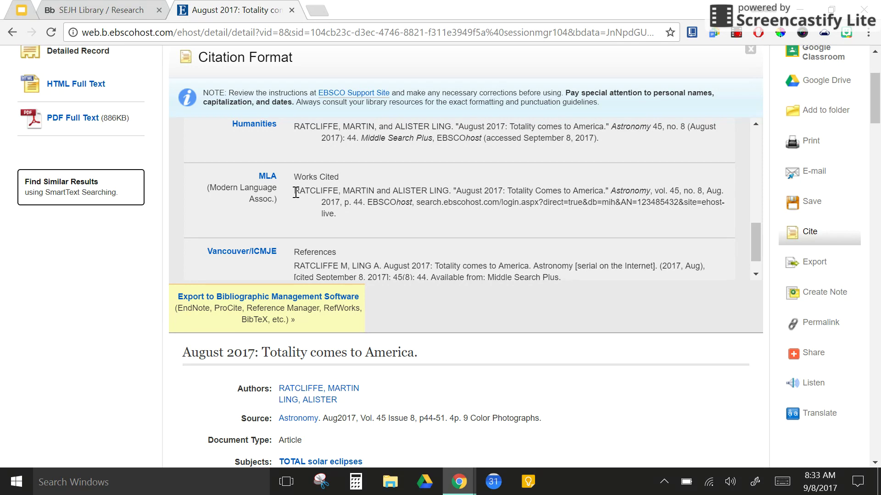
left_click_drag(298, 192, 346, 214)
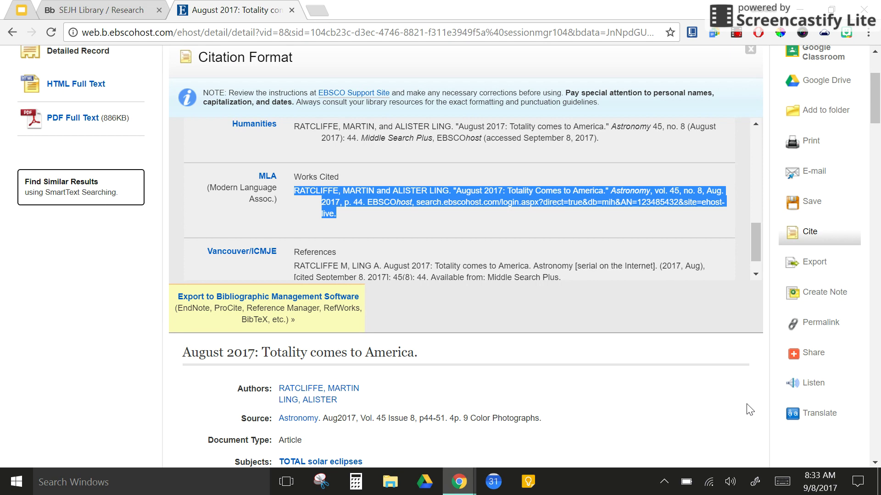
scroll(746, 411, "up", 3)
scroll(742, 406, "up", 3)
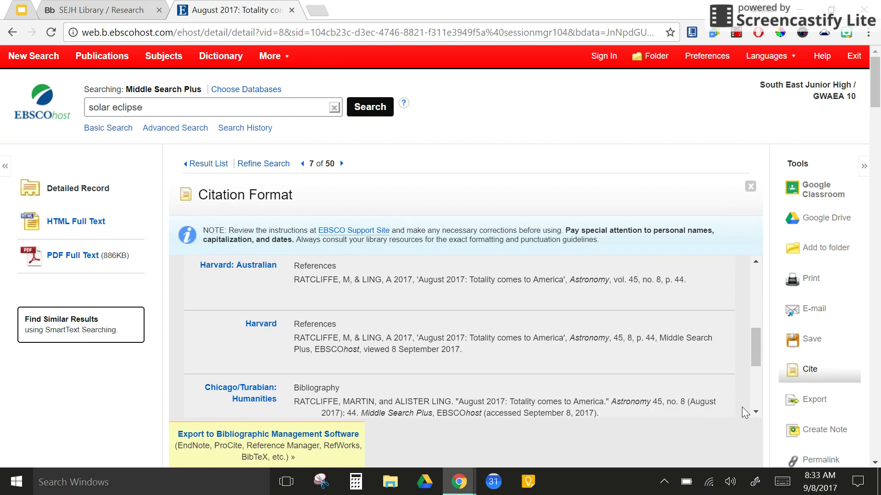